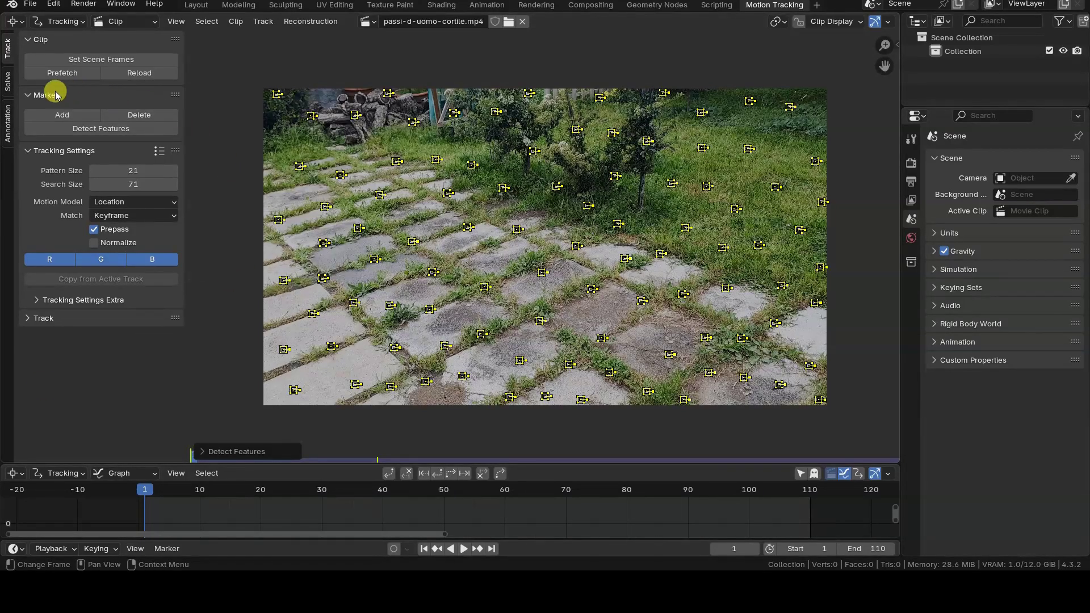
Try solving the camera motion from the Solve tab and dismiss the 8-common-tracks error.
left_click(8, 82)
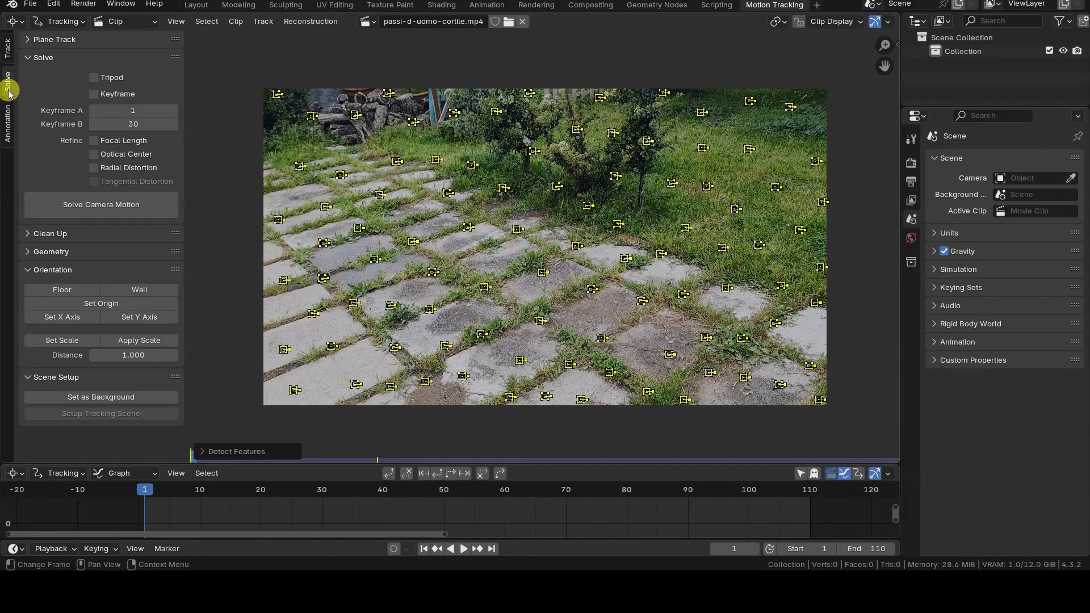
left_click(148, 208)
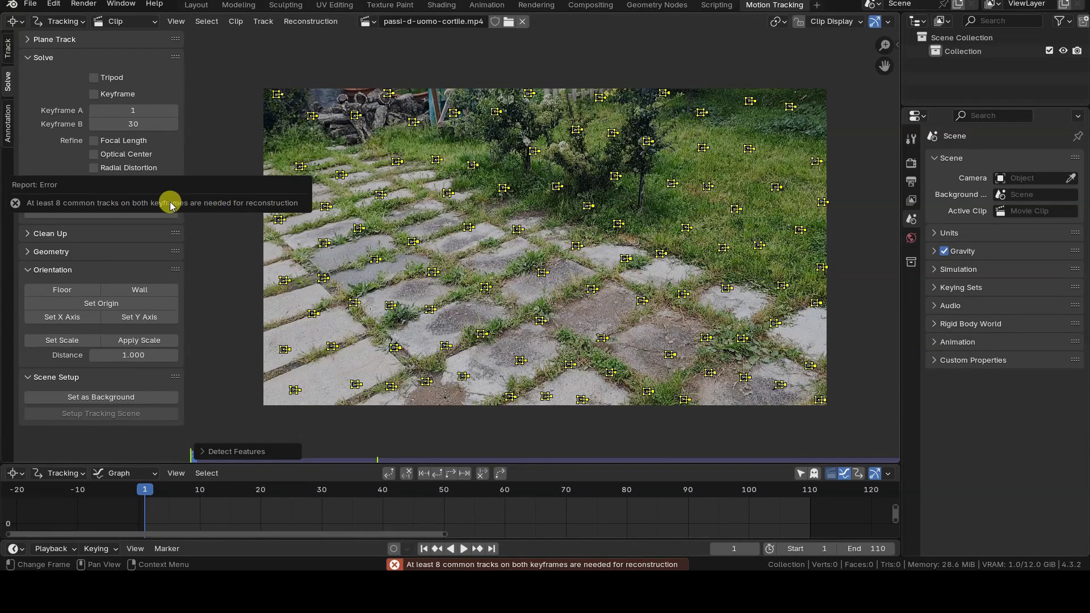
left_click(211, 417)
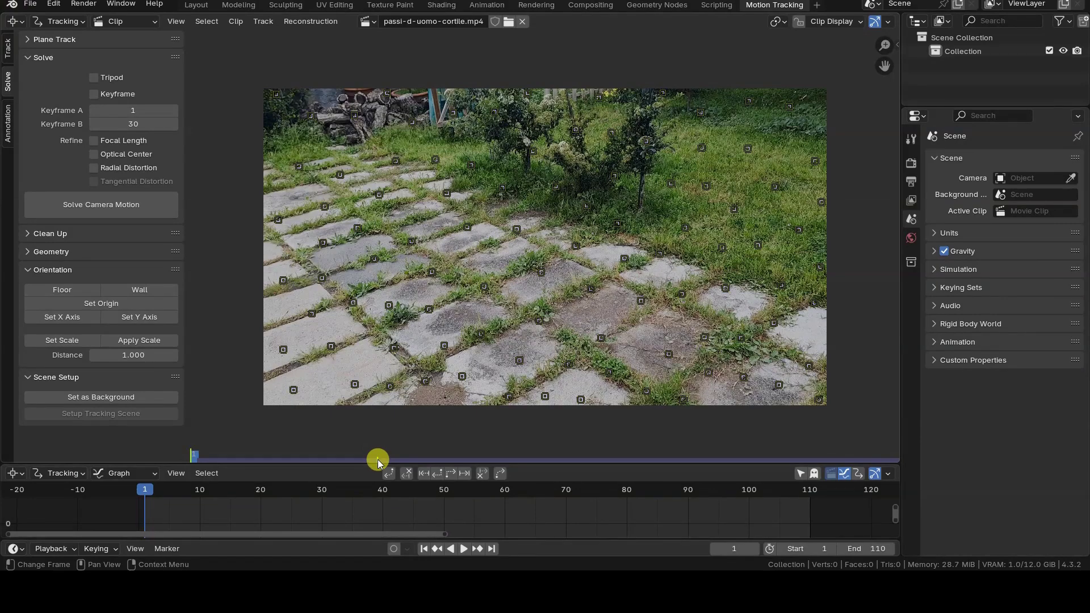
Scrub the clip, set Keyframe B to 25, and check frame 25.
left_click_drag(212, 455, 379, 461)
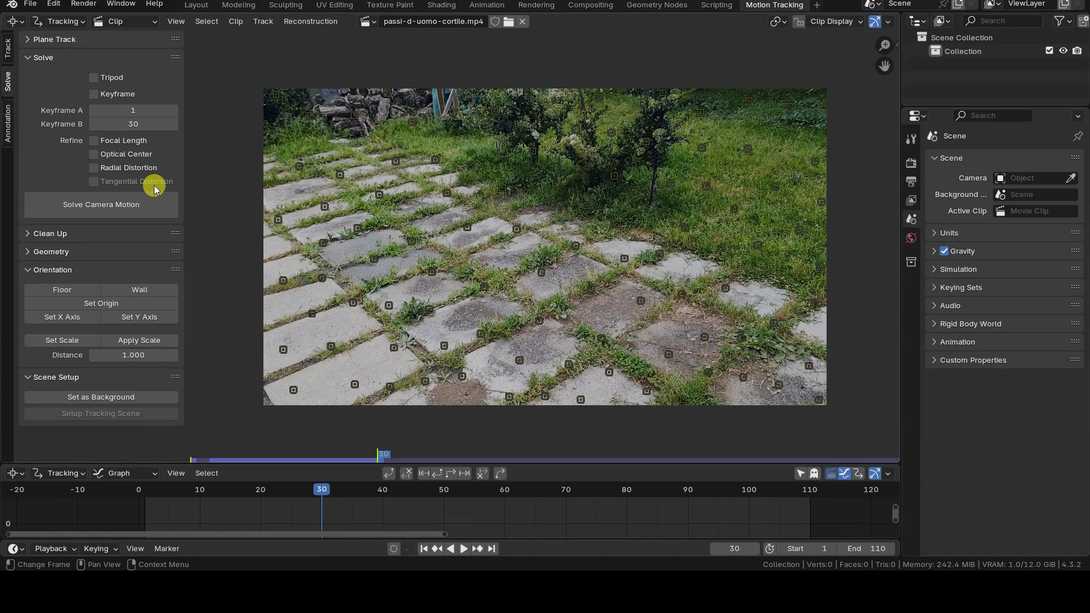
left_click(132, 124)
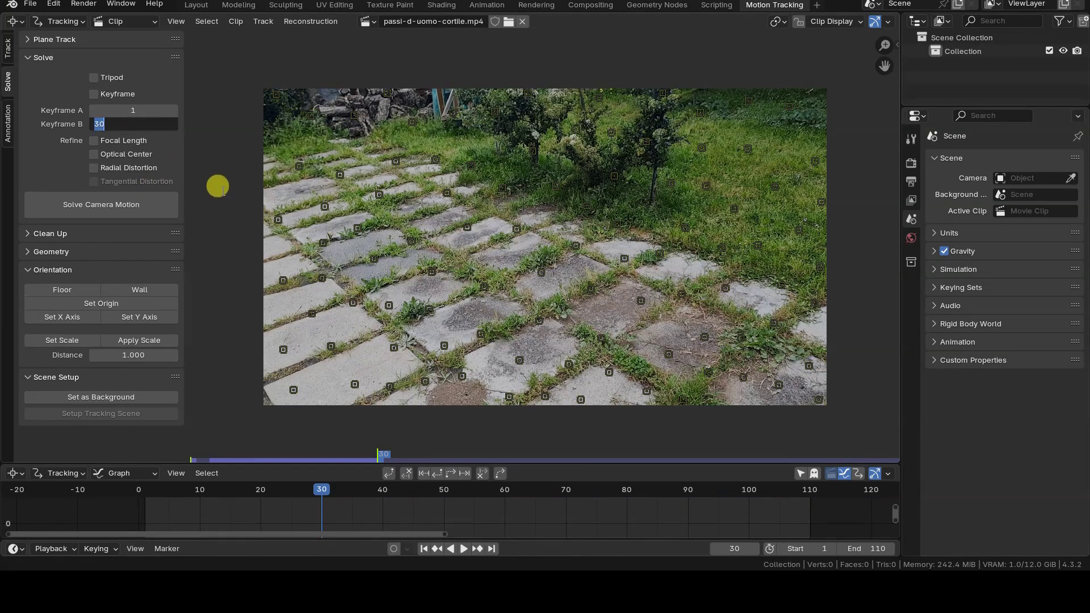
key("Return")
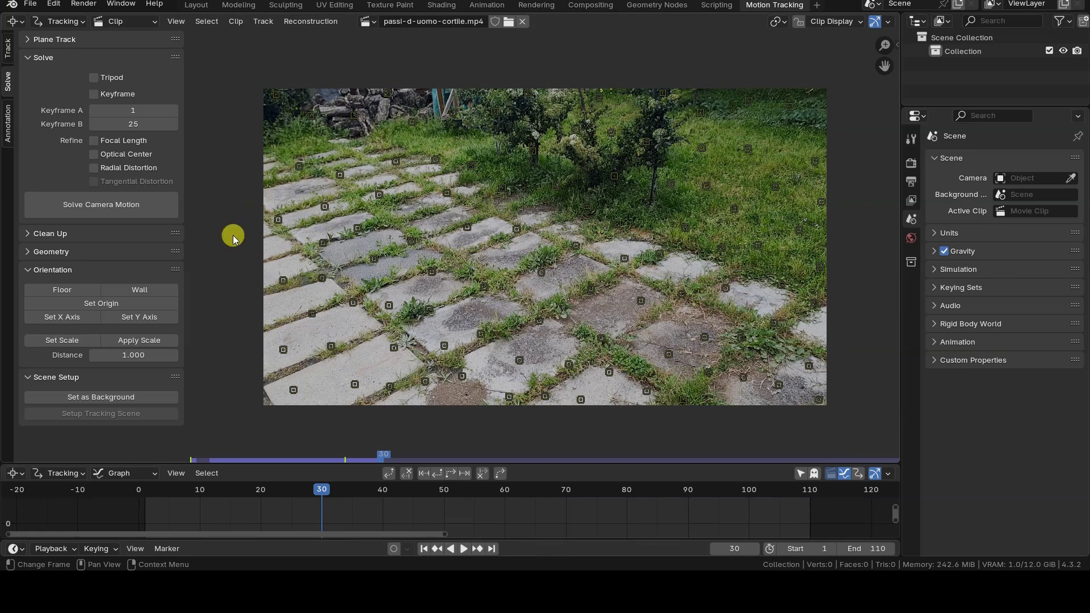
left_click(352, 461)
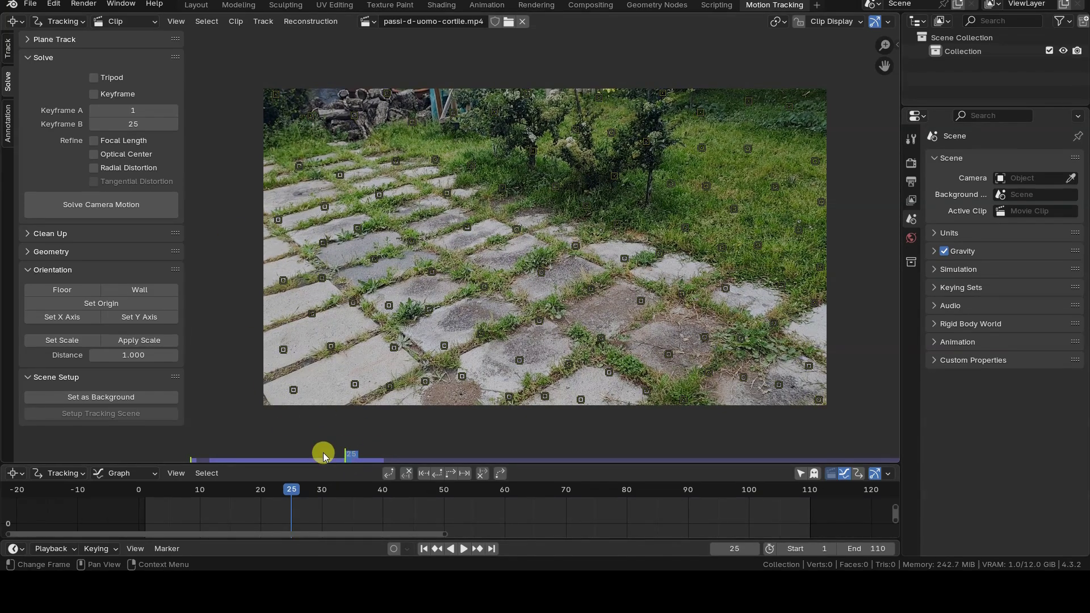
Set Keyframe B back to 30 and go to frame 30.
left_click(130, 122)
type("30")
key("Return")
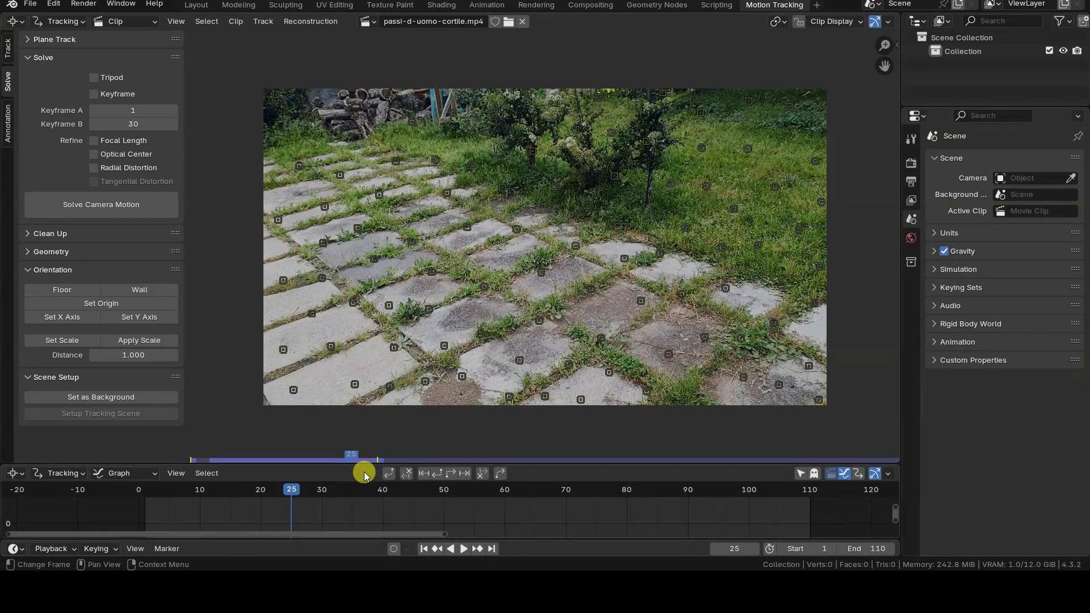
left_click(381, 458)
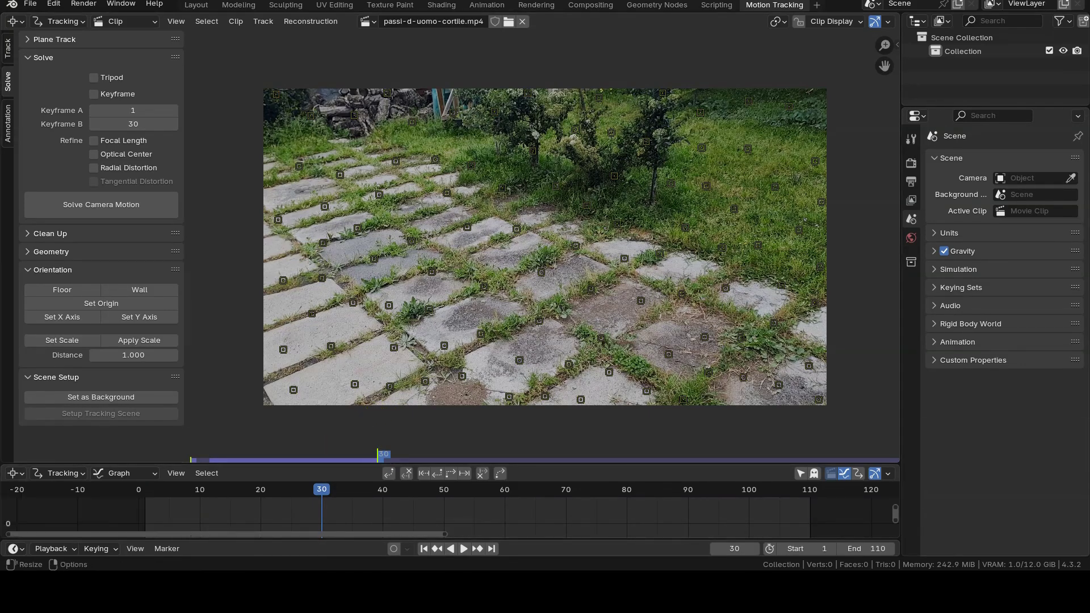
Select all detected markers, show the Track tab, and start enlarging the graph editor.
key("a")
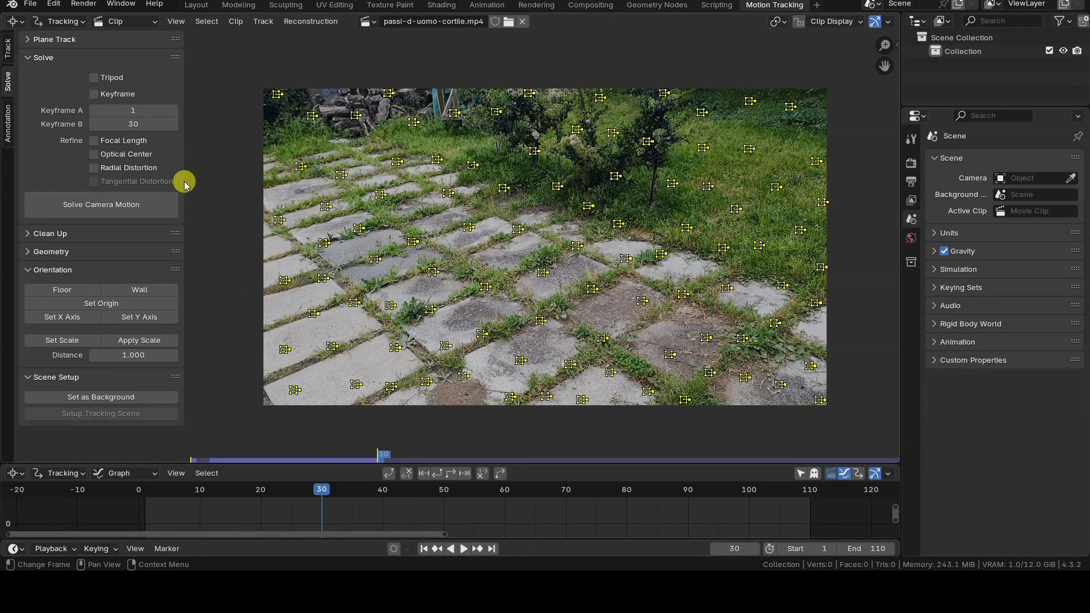
left_click(7, 49)
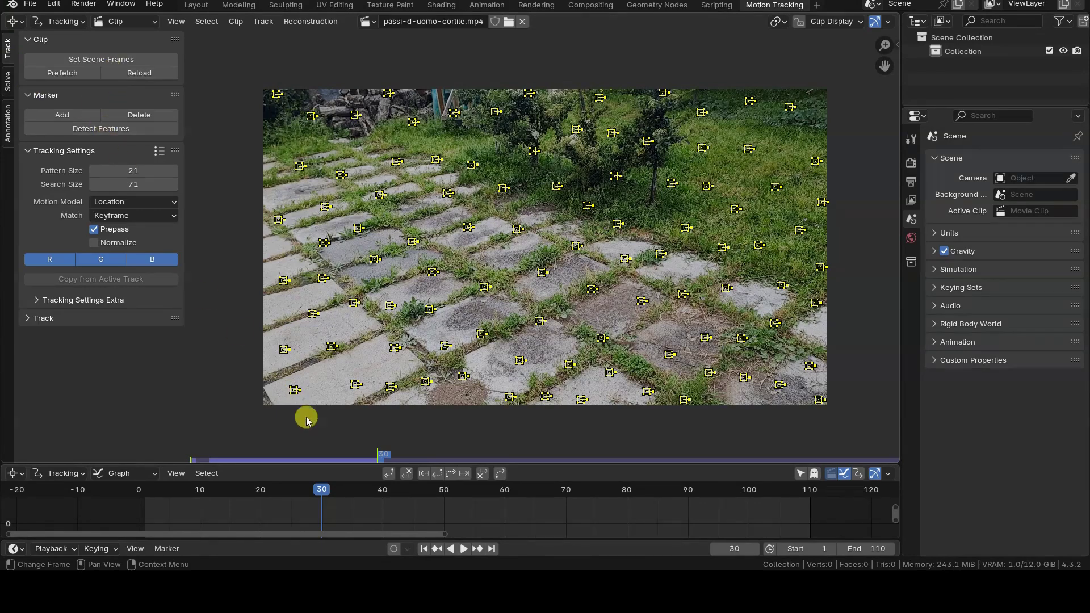
left_click_drag(309, 464, 197, 458)
Step through frames 2 to 35, return to frame 1, and make the graph editor taller.
left_click_drag(152, 493, 255, 494)
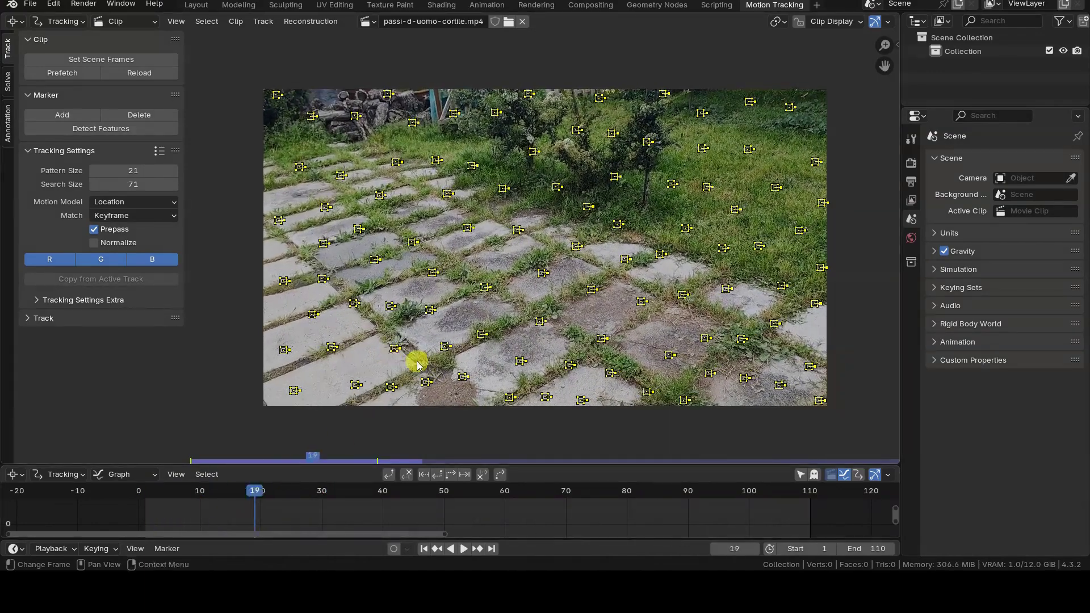
left_click(423, 549)
left_click_drag(547, 464, 552, 453)
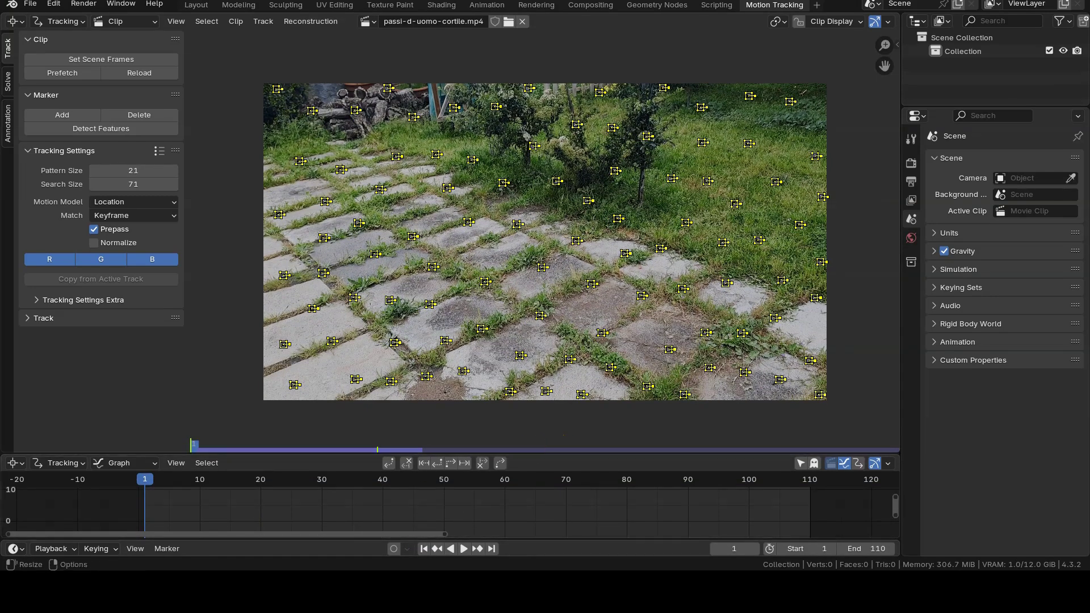
left_click(9, 85)
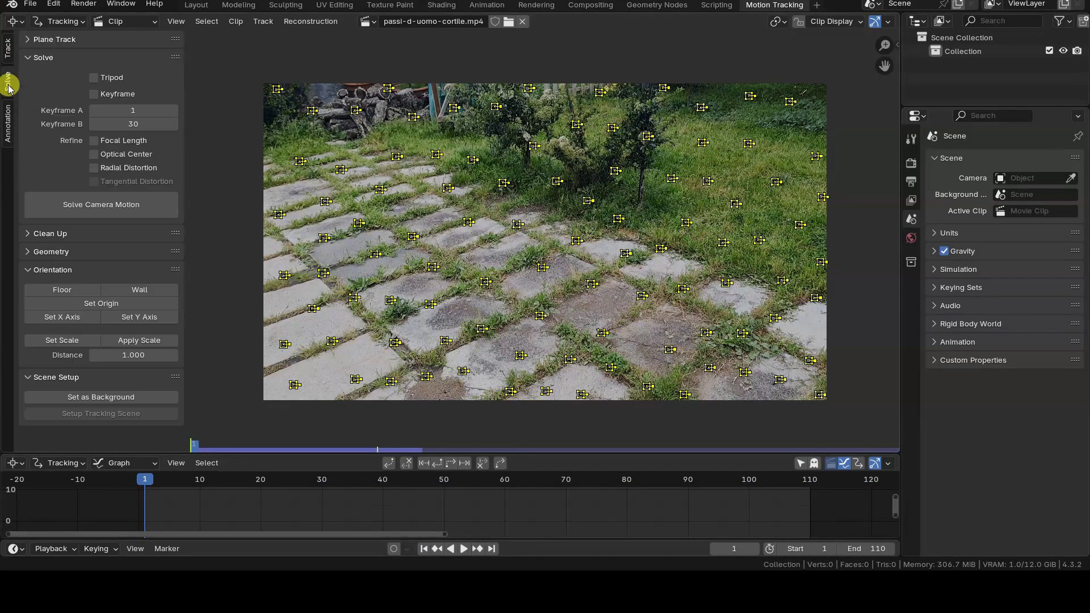
Retry the camera solve, which again fails needing 8 common tracks.
left_click(131, 205)
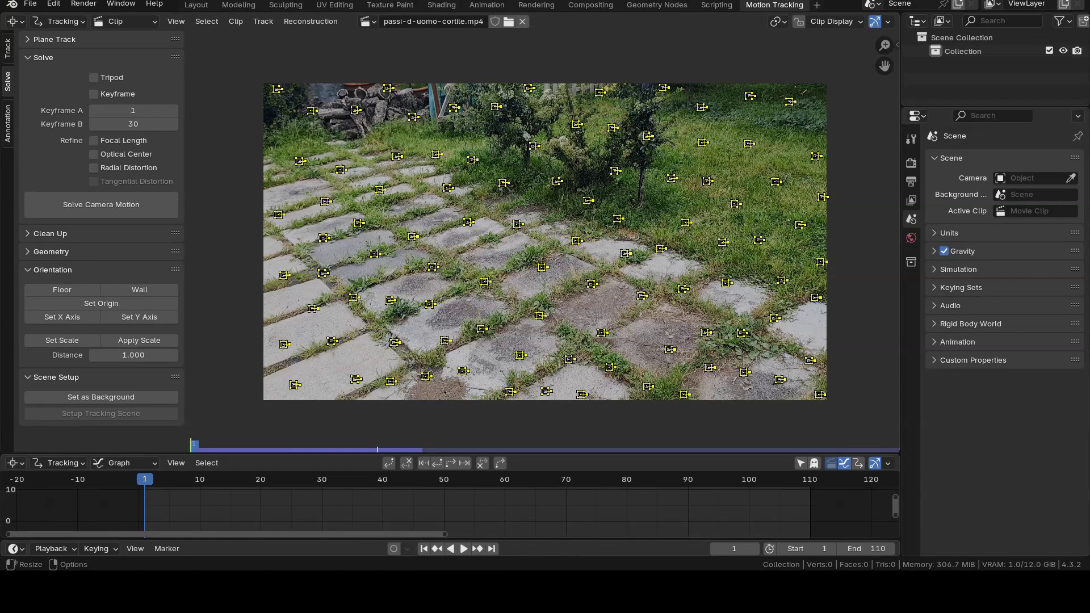
left_click(7, 48)
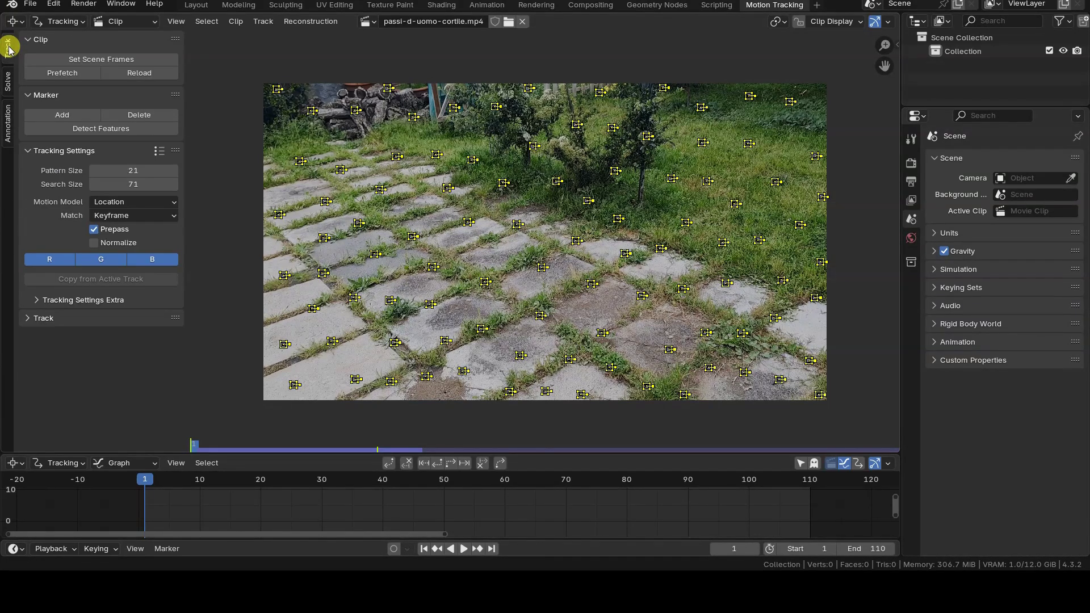
Collapse the Clip, Marker and Tracking Settings panels, expand Track, and track markers forward to frame 110.
left_click(26, 150)
left_click(26, 39)
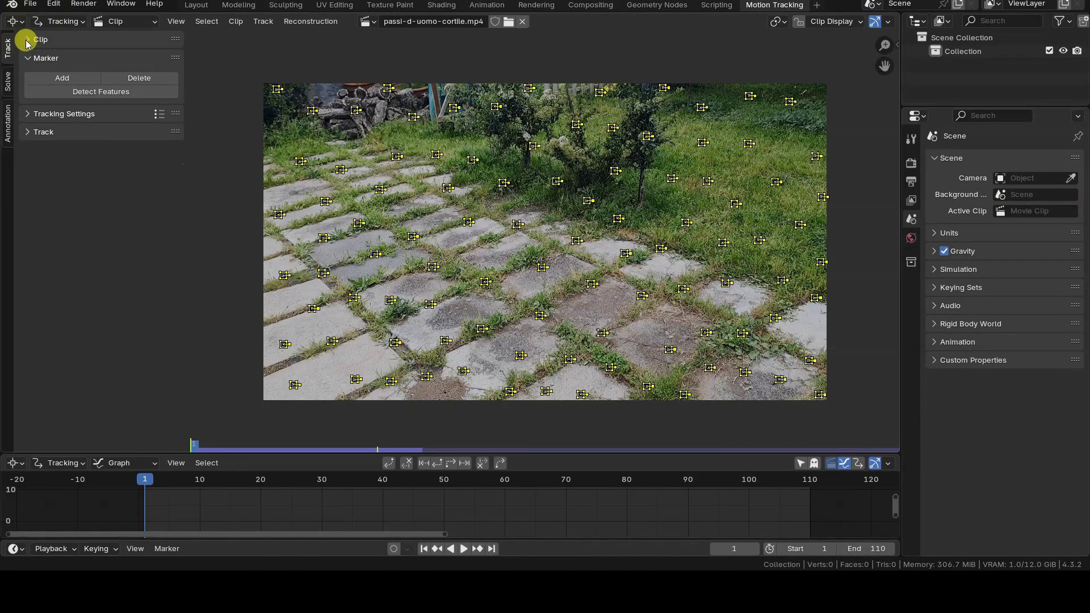
left_click(28, 58)
left_click(28, 94)
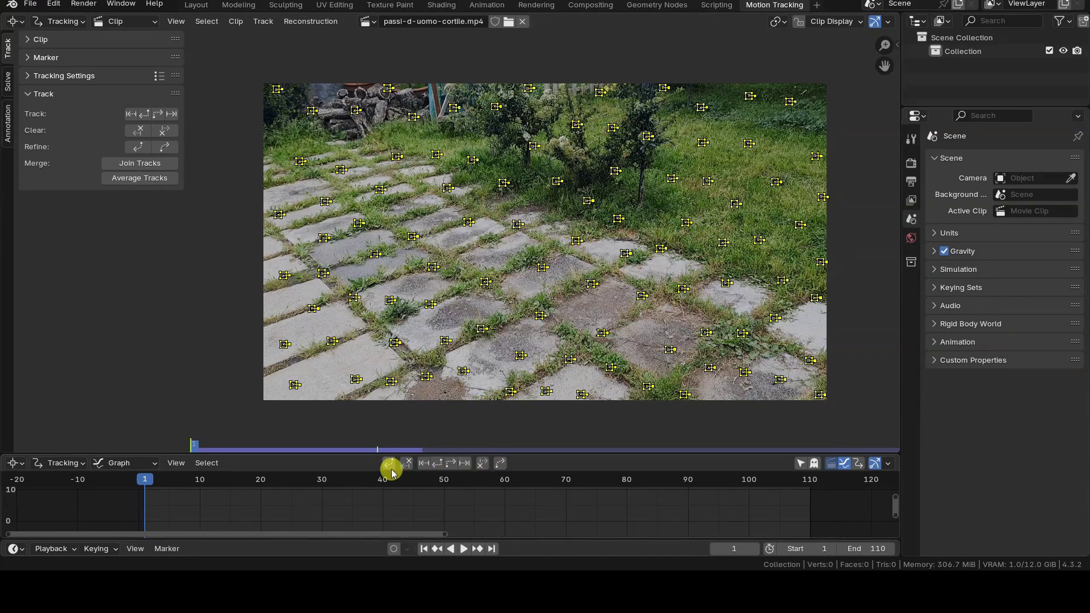
left_click(449, 464)
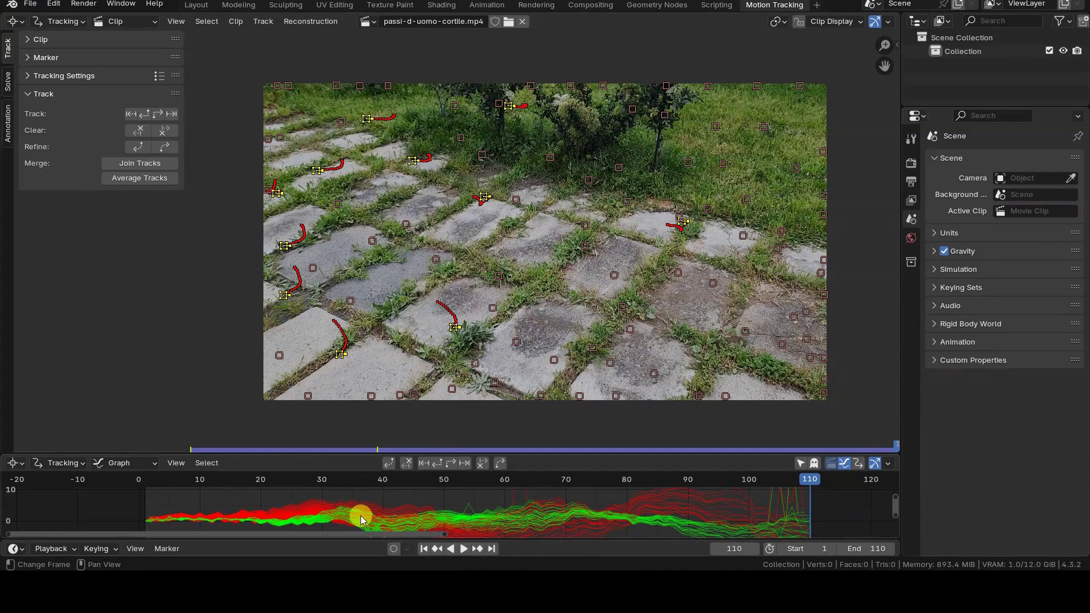
Scrub the tracked clip back to frame 13, through frames 1-17, then forward to 101.
left_click_drag(525, 484, 145, 481)
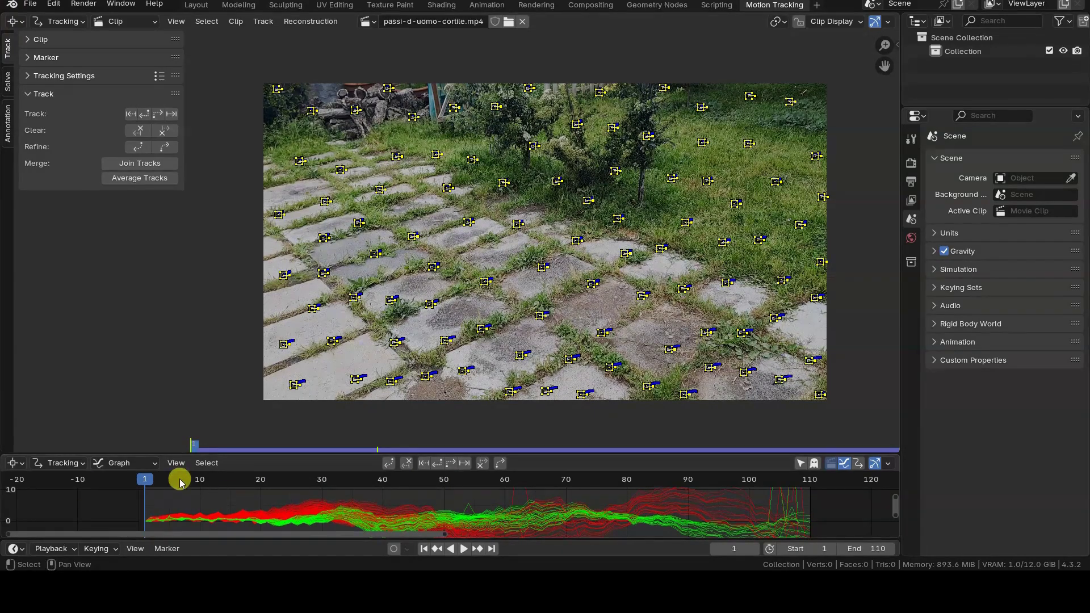
left_click_drag(146, 480, 323, 497)
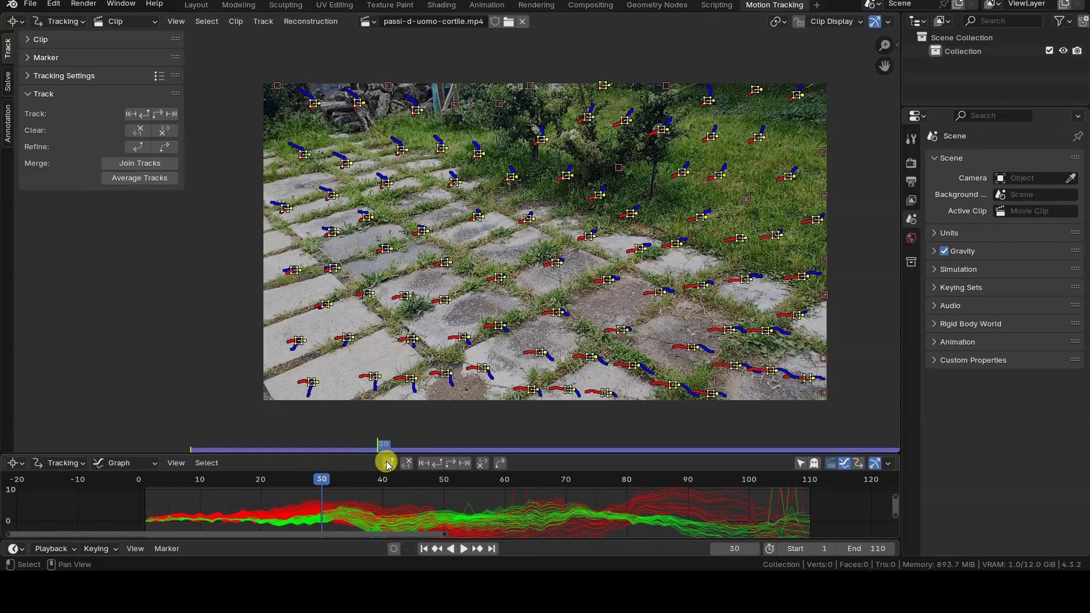
left_click_drag(321, 485, 754, 478)
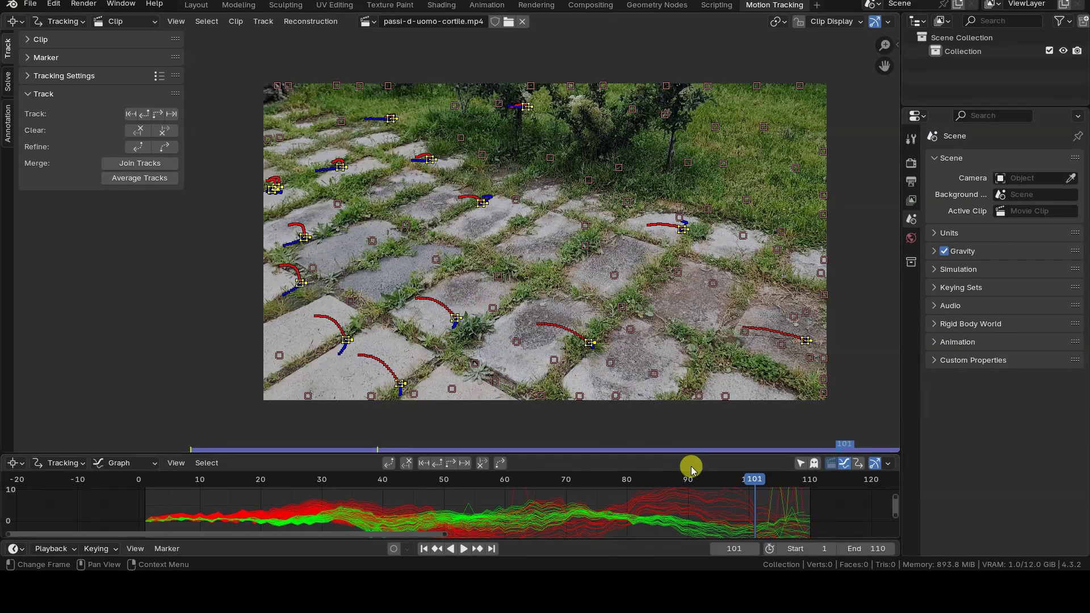
left_click_drag(757, 478, 322, 489)
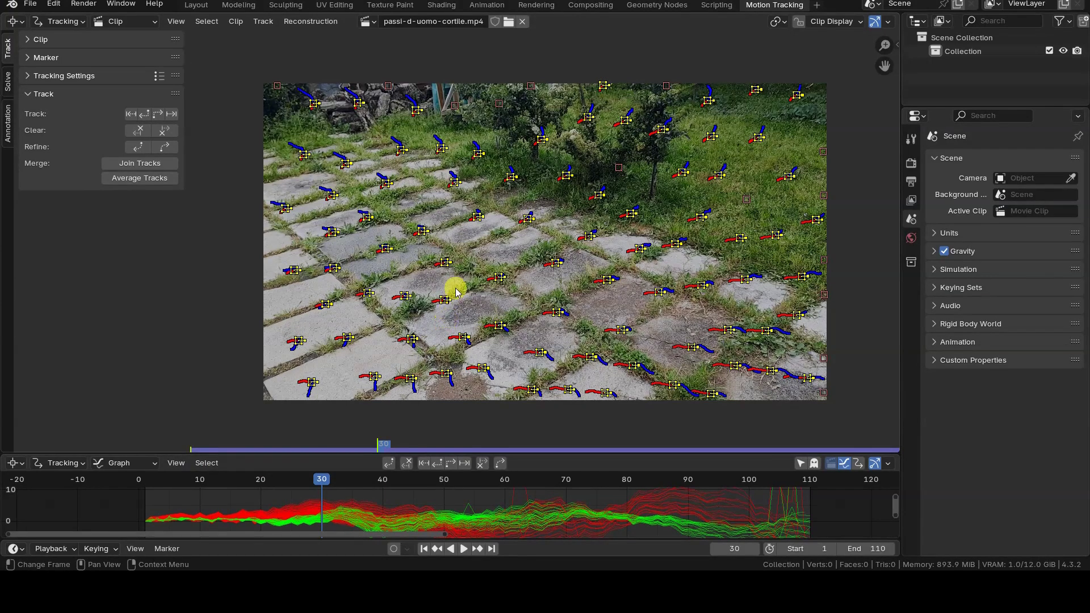
left_click(309, 484)
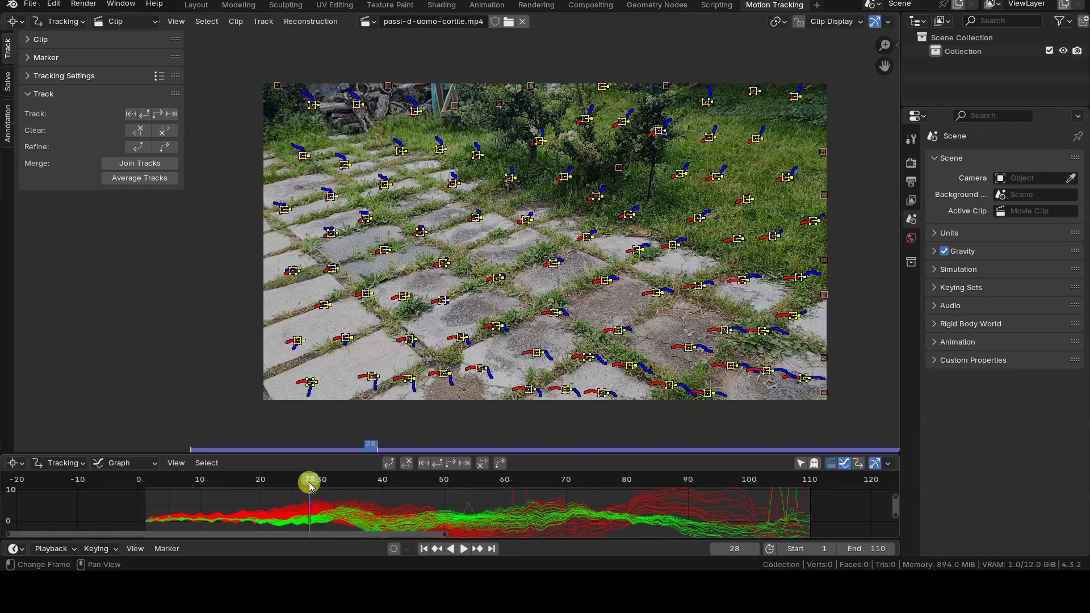
left_click_drag(298, 484, 322, 483)
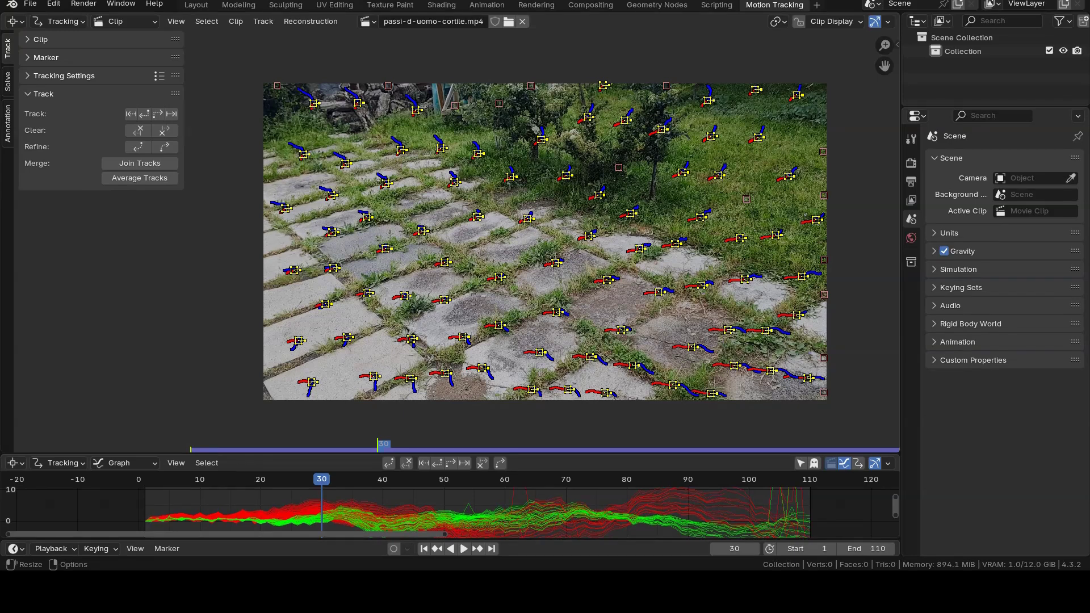
left_click(8, 88)
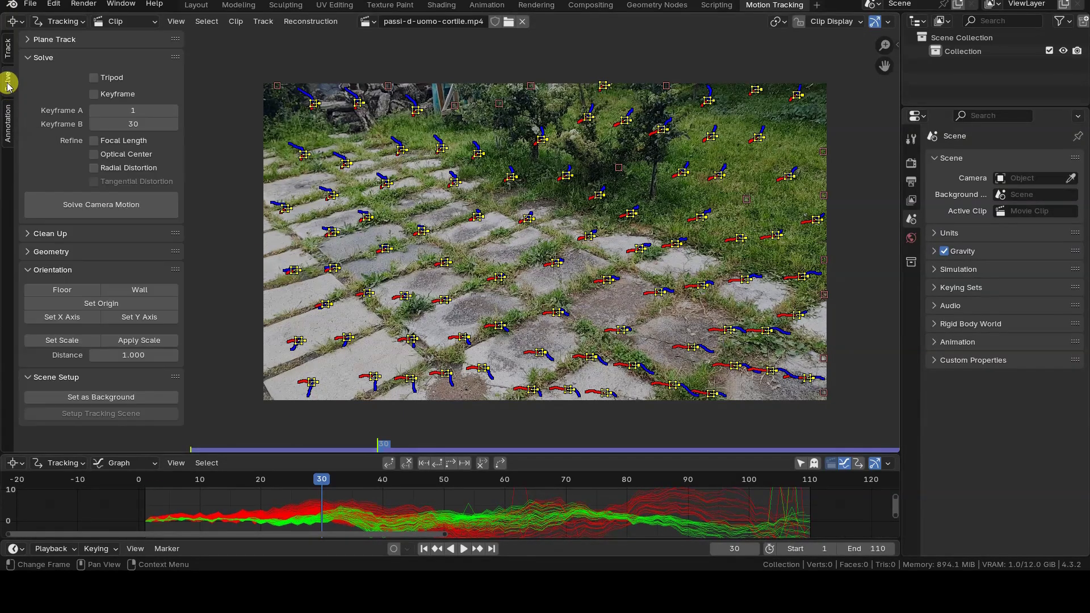
Solve the camera motion, getting a 3.07 px solve error.
left_click(139, 216)
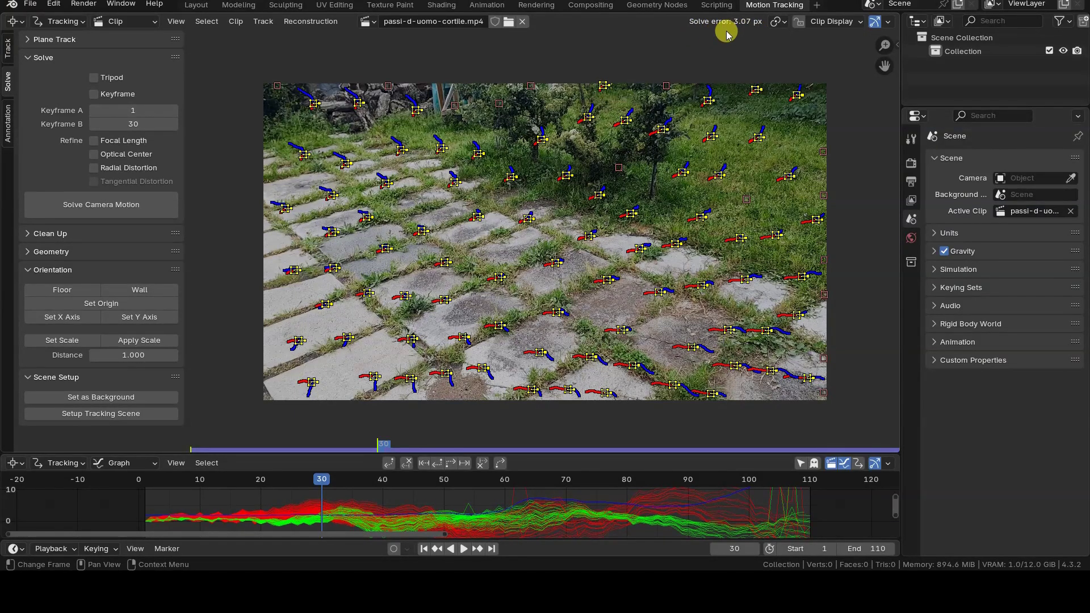
Play the solved clip from the start, stop at frame 104, and rewind to frame 1.
left_click(423, 548)
left_click(464, 548)
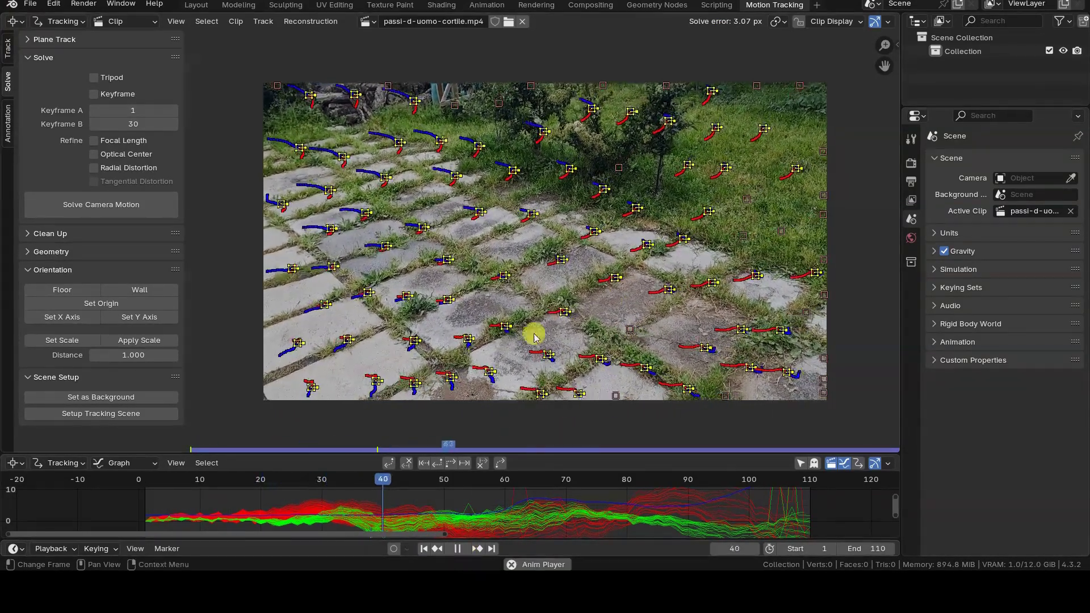
left_click(457, 549)
left_click(424, 549)
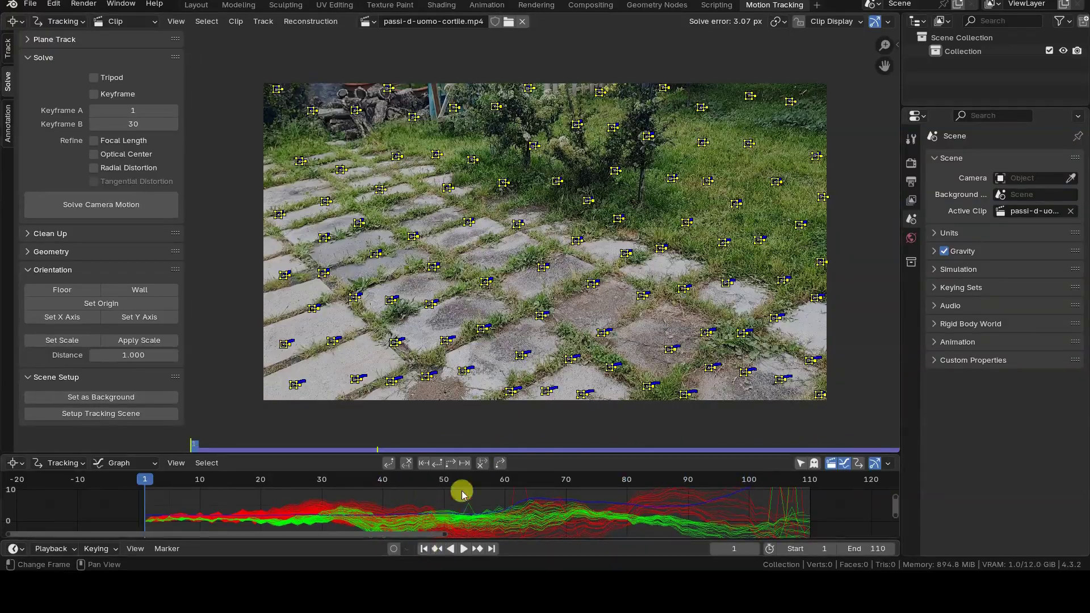